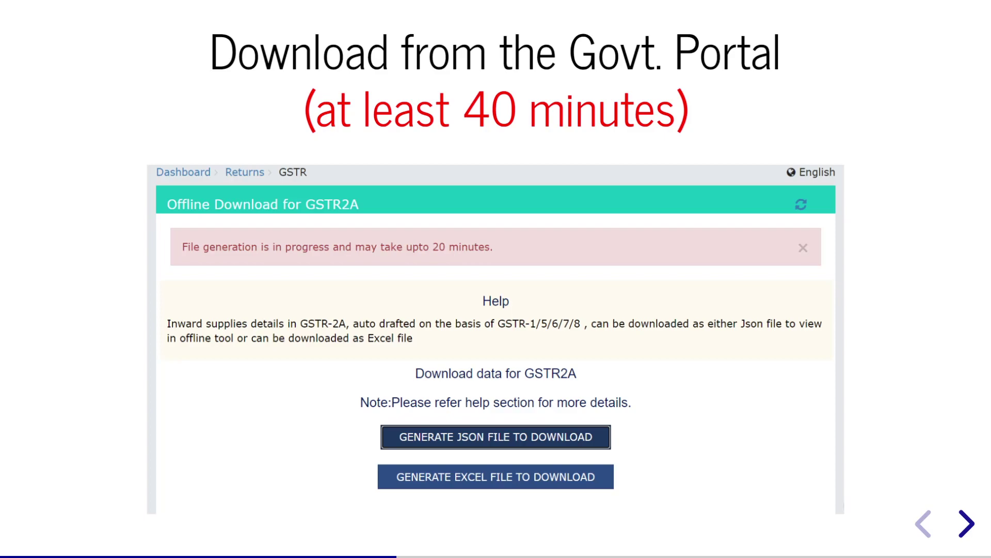
- Advance past the 'Download using GSTZen' slide to the Live Demo slide
key(Right)
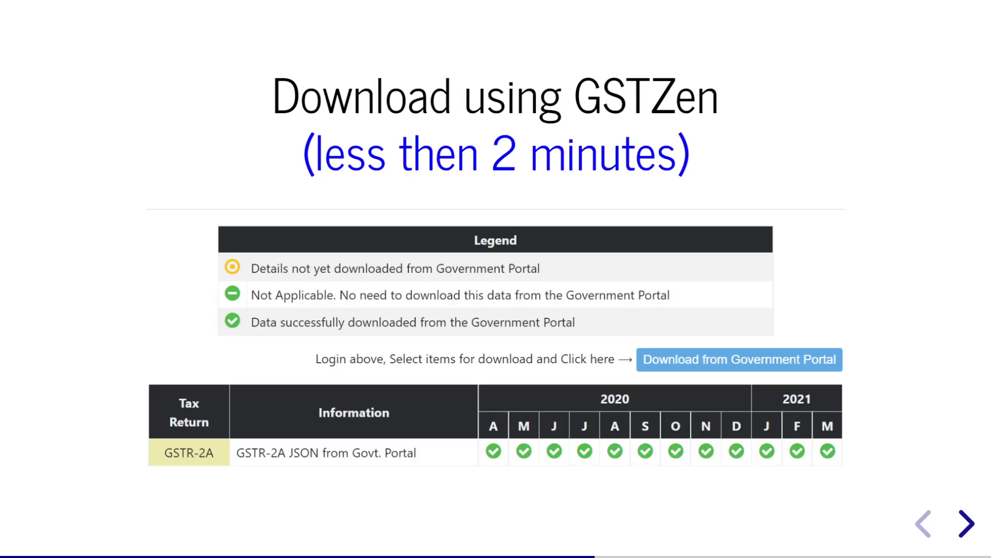
key(Right)
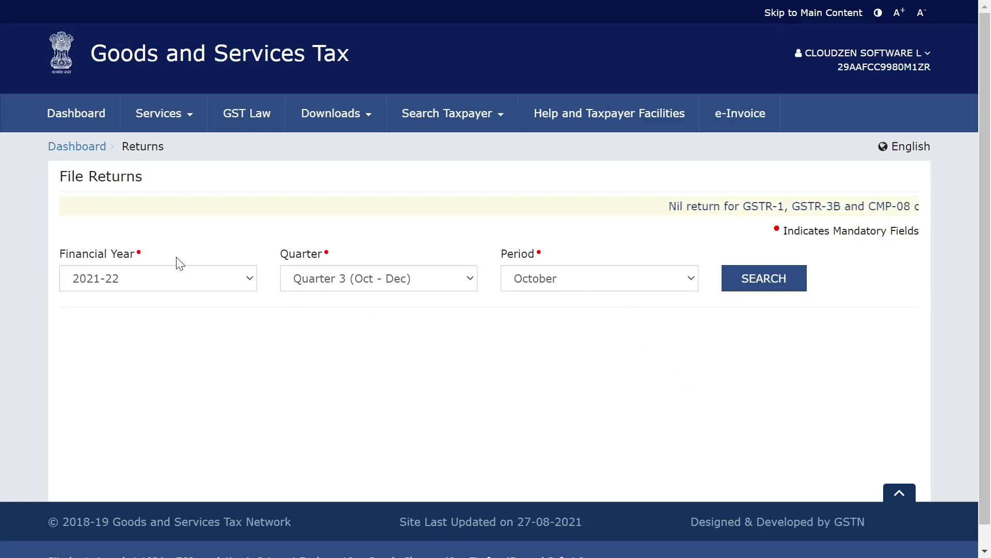
- Select financial year 2020-21, Quarter 1 (Apr - Jun) and return period April
click(171, 279)
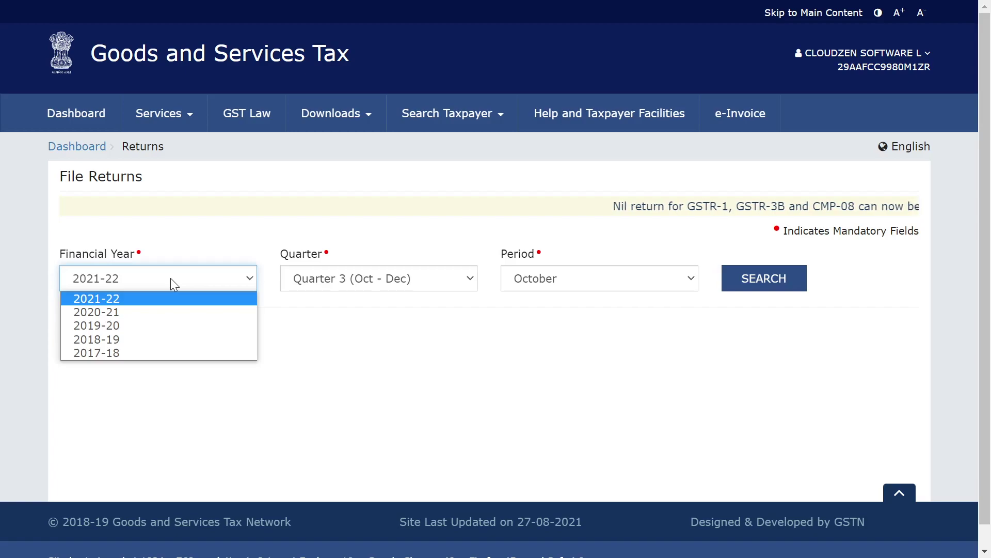
click(126, 313)
click(319, 269)
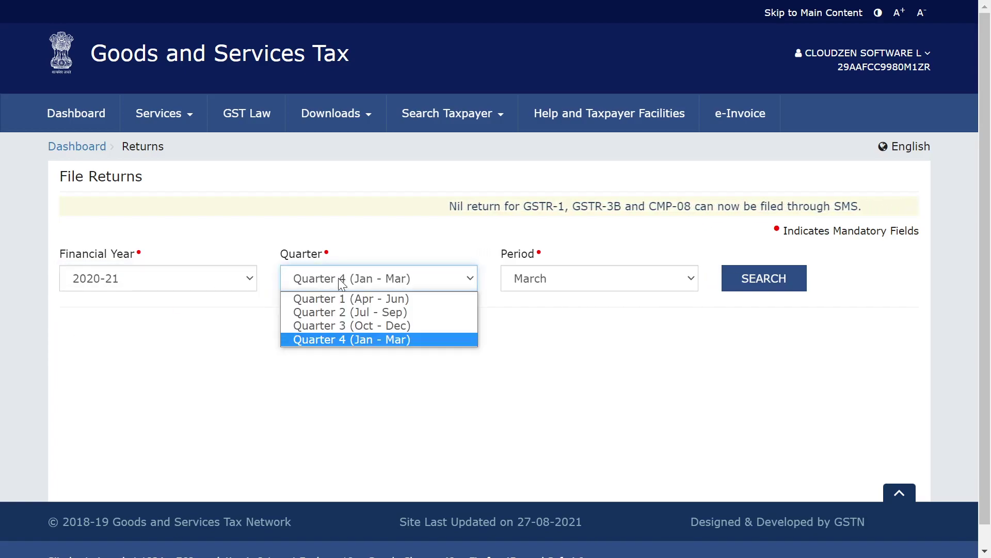
click(343, 295)
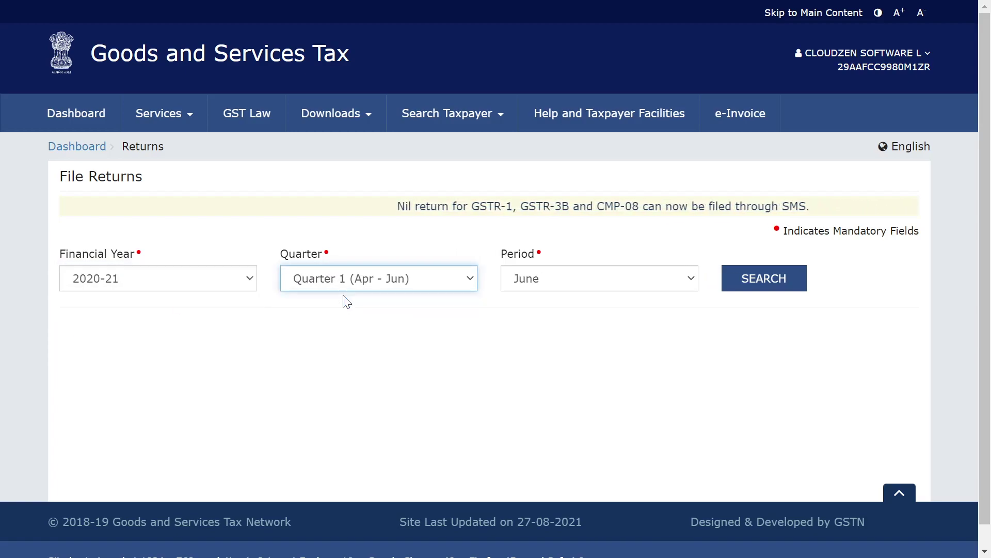
click(557, 278)
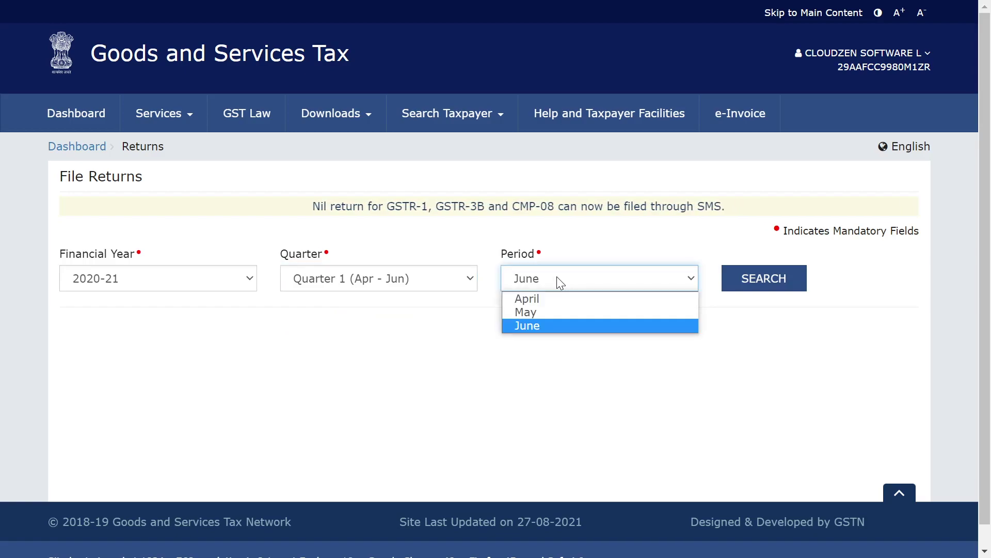
click(538, 298)
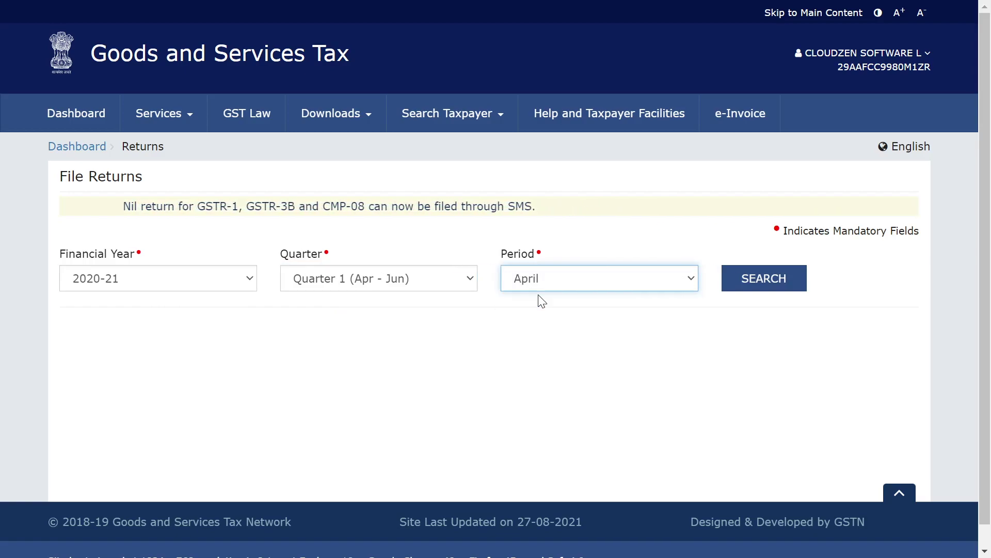
- Search the April 2020-21 returns and open the GSTR2A offline download page
click(745, 279)
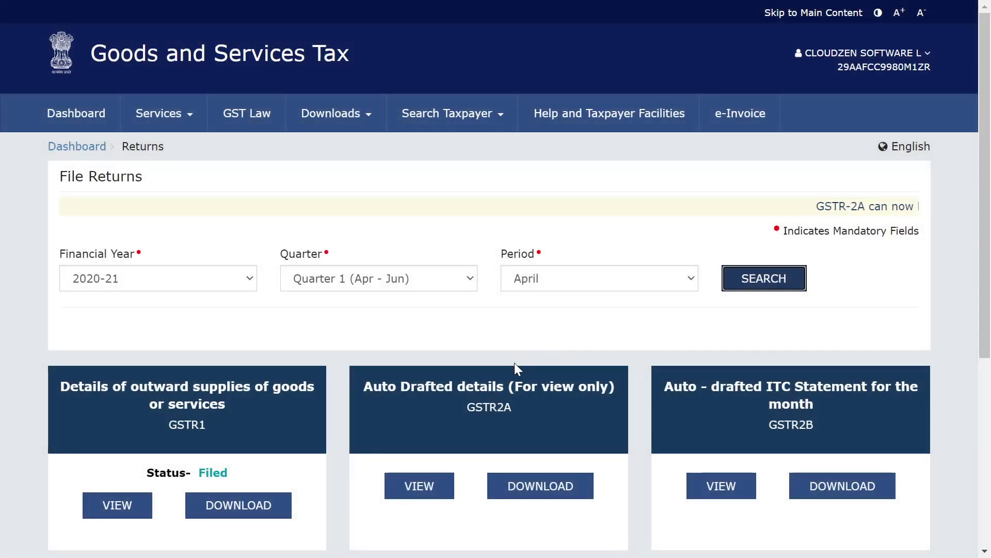
scroll(516, 370, down, 5)
click(538, 190)
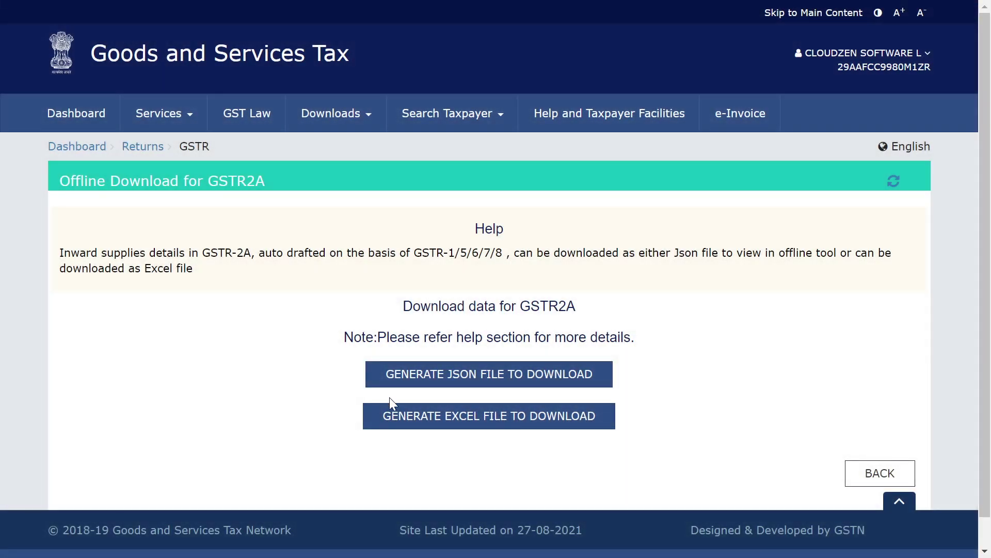
- Request generation of the April 2020-21 GSTR2A JSON file and refresh its status
click(471, 373)
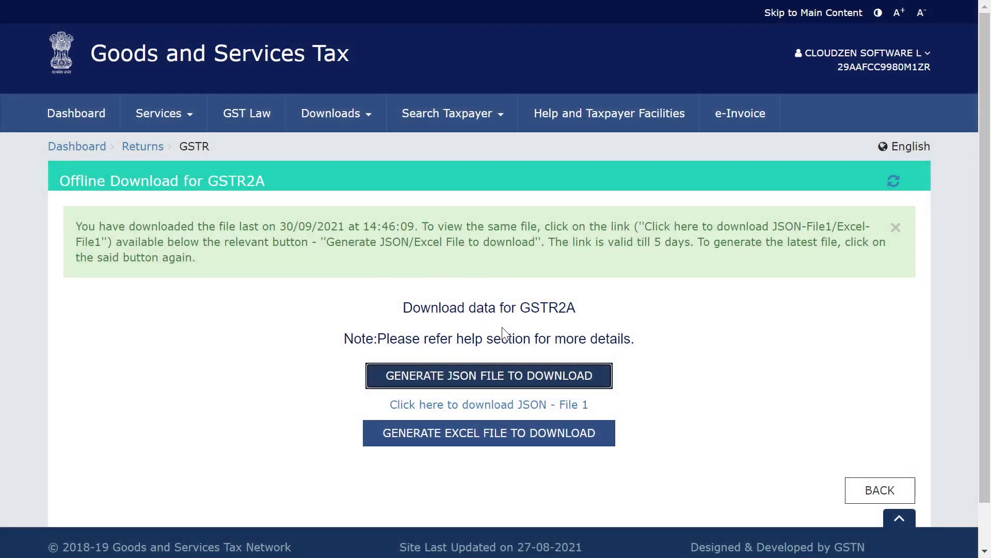
click(488, 377)
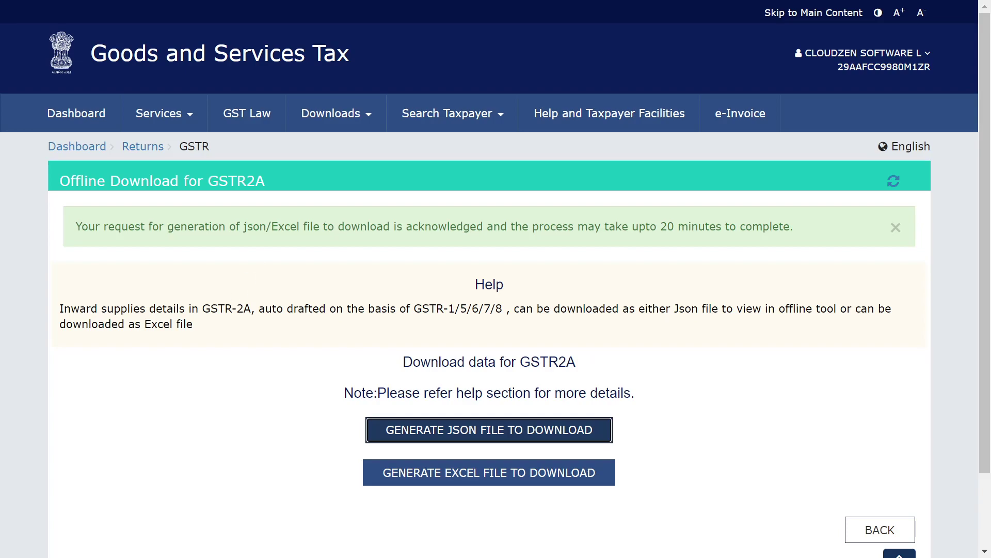
click(893, 184)
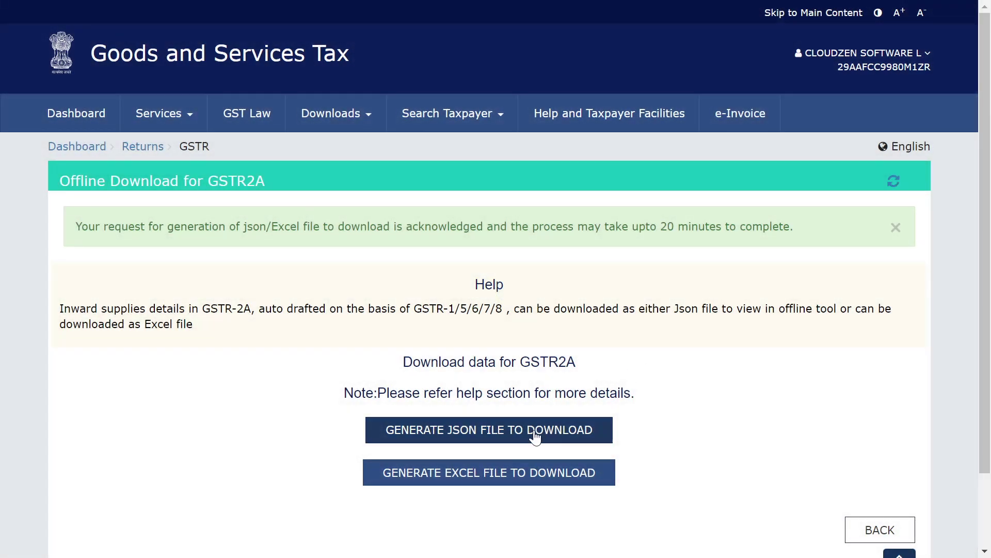
click(514, 434)
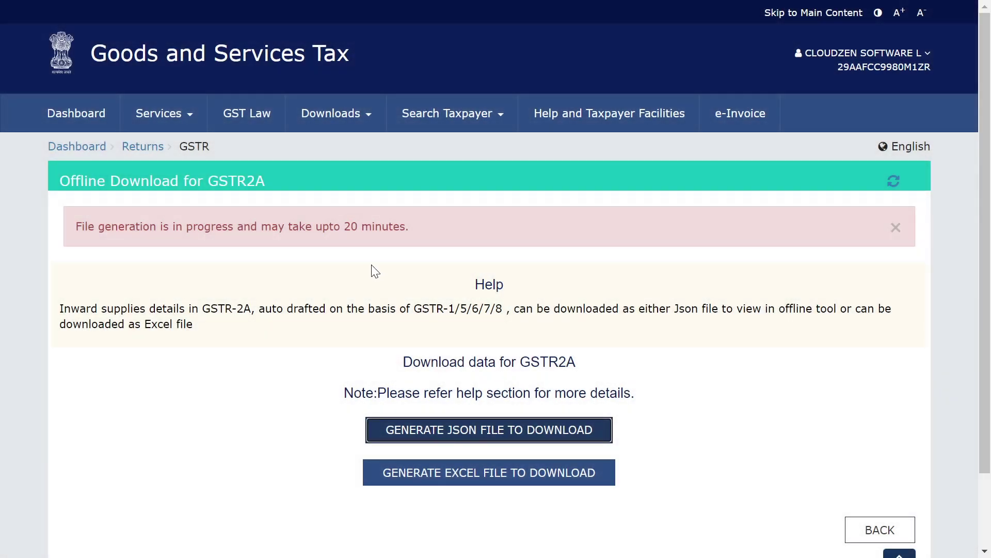
- Leave the JSON generating and switch to the GSTZen dashboard
scroll(375, 271, down, 1)
scroll(376, 271, up, 1)
scroll(376, 271, down, 2)
scroll(376, 271, up, 1)
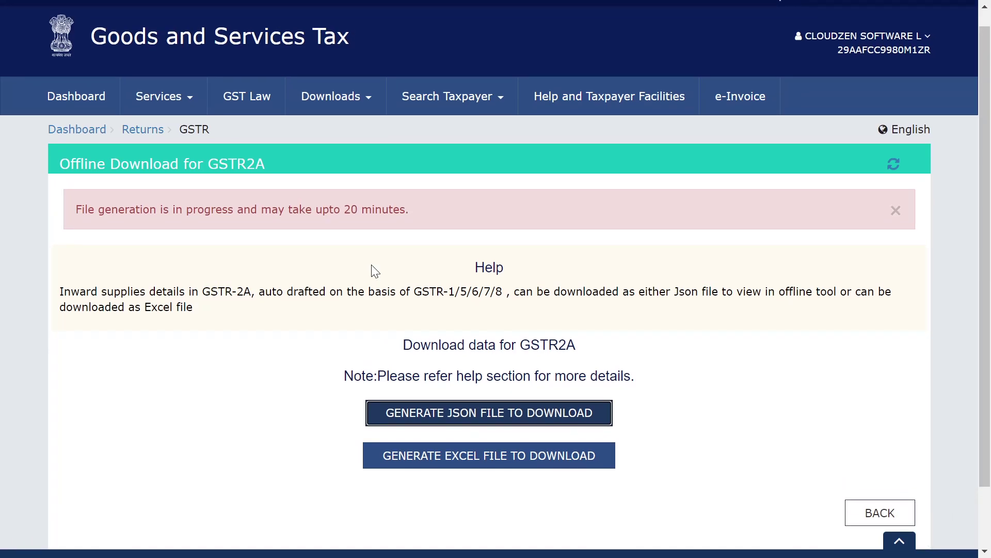
scroll(376, 271, down, 1)
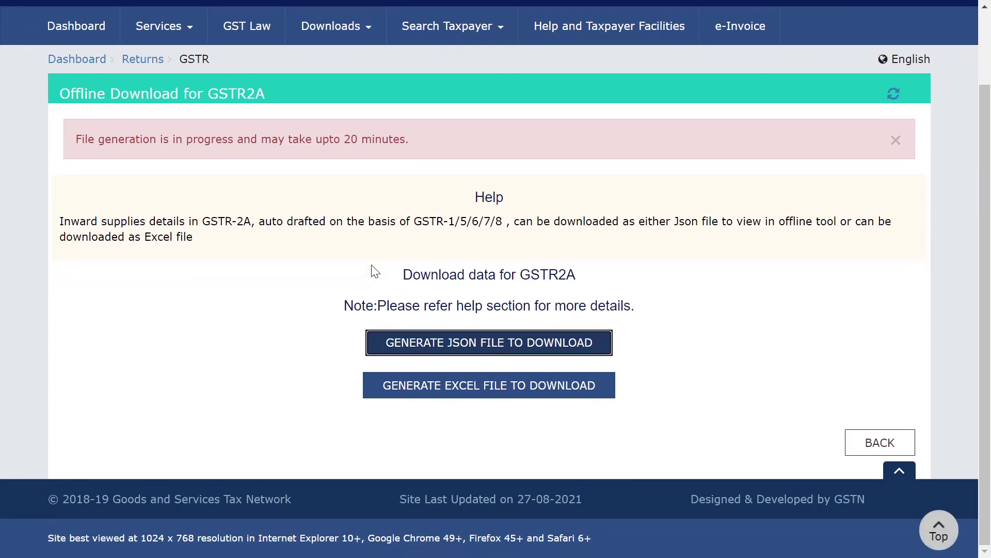
scroll(376, 271, up, 1)
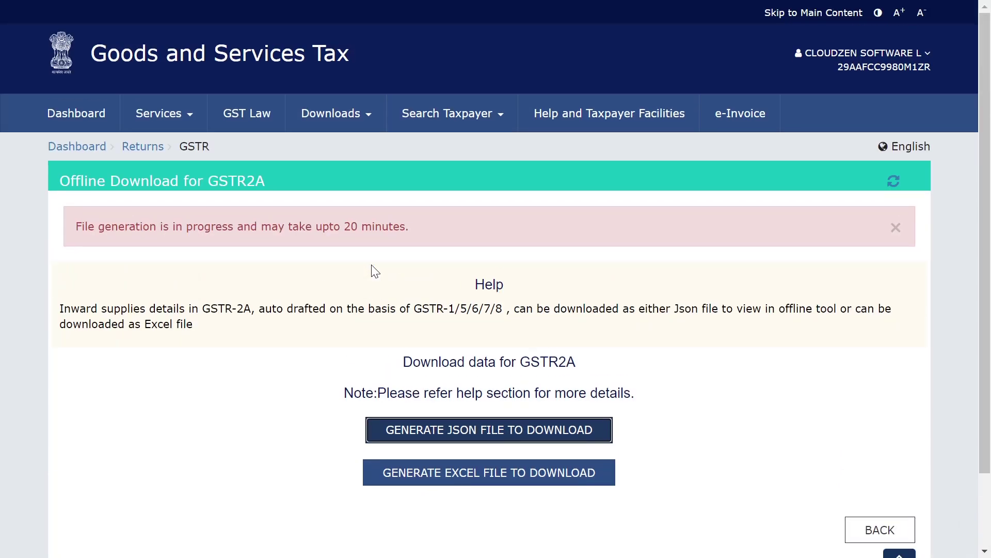
scroll(375, 271, down, 1)
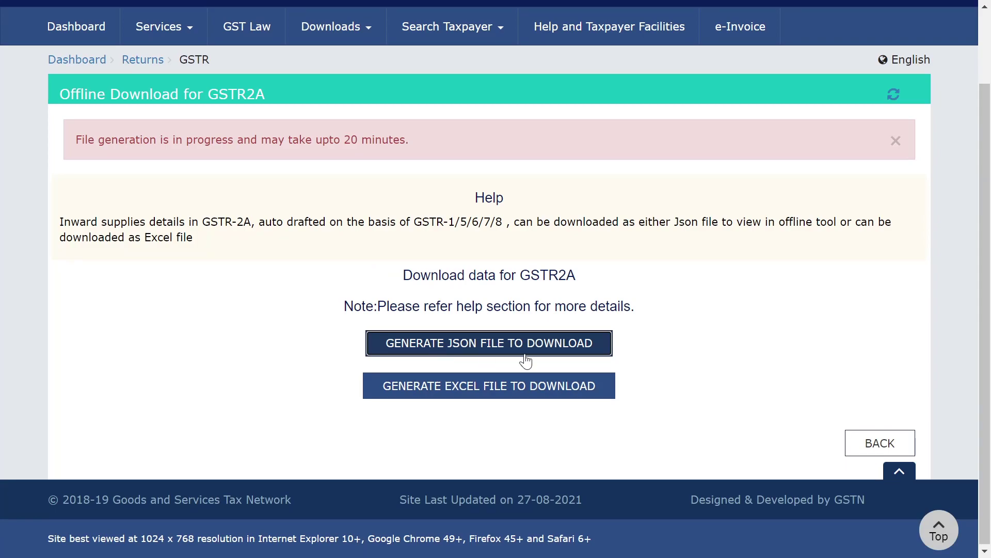
scroll(700, 353, up, 1)
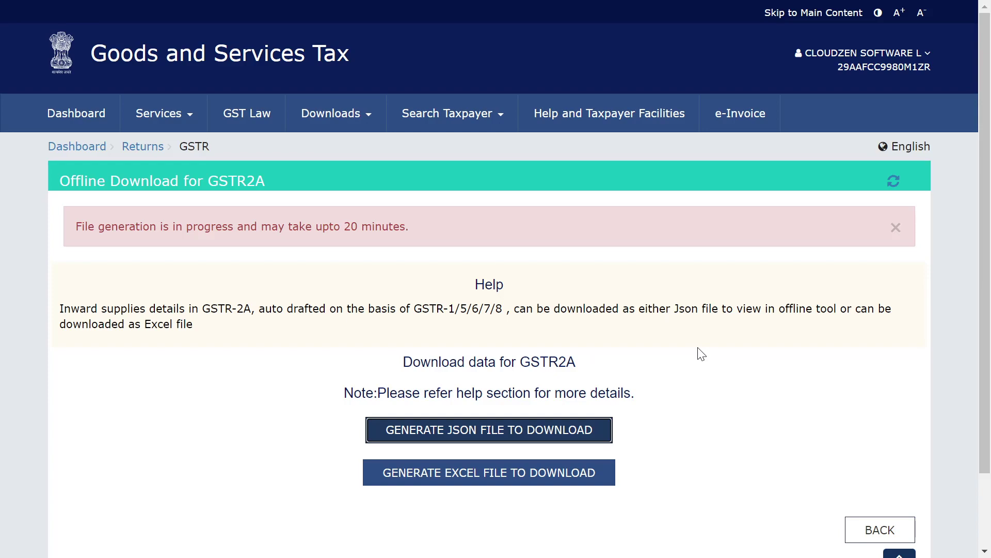
key(ctrl+Tab)
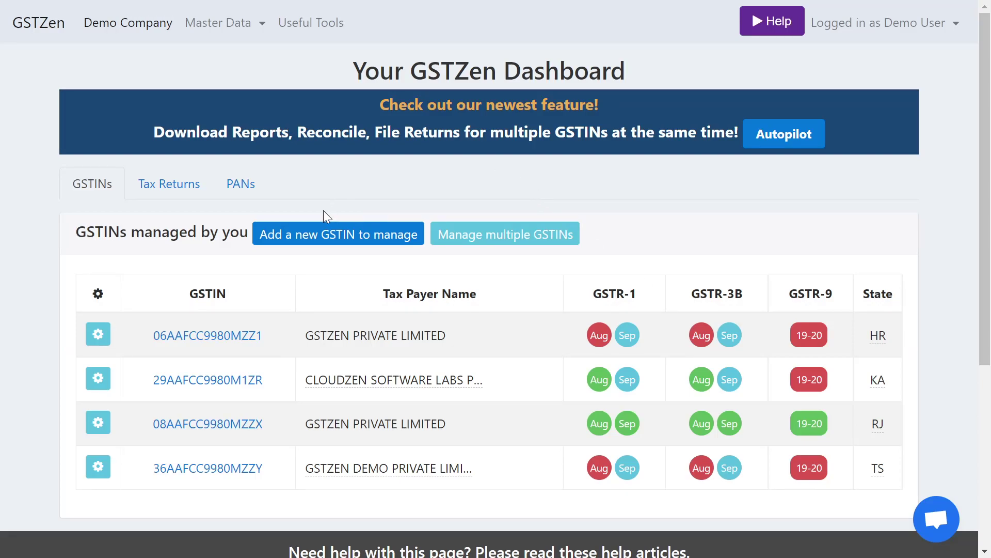
- Add a new GSTIN, entering the company's GSTIN so GSTZEN DEMO PRIVATE LIMITED fills in
click(322, 239)
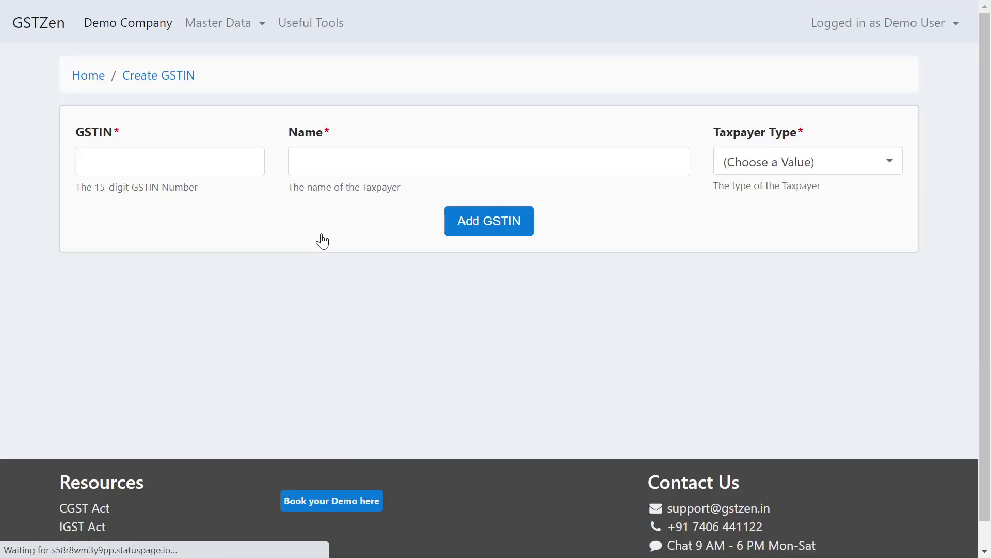
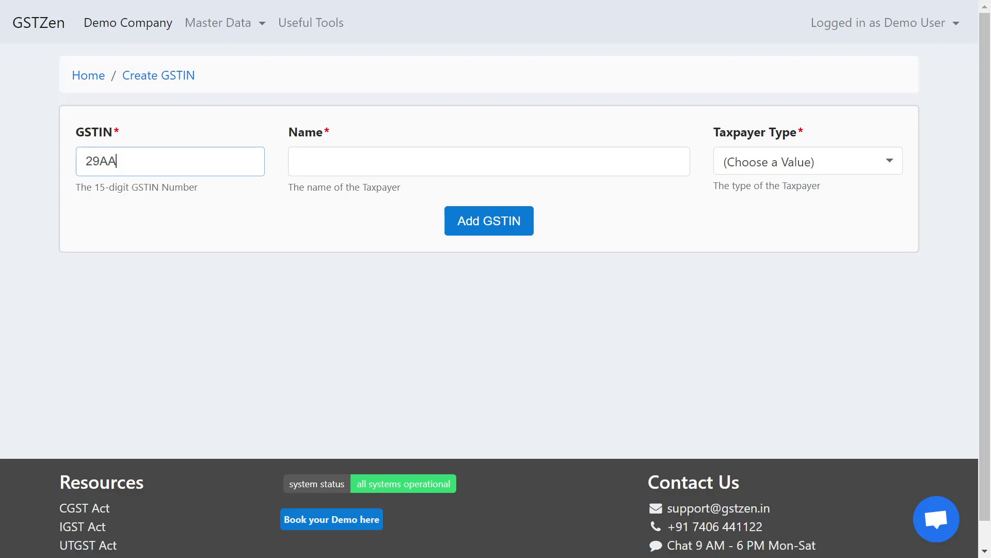
key(Tab)
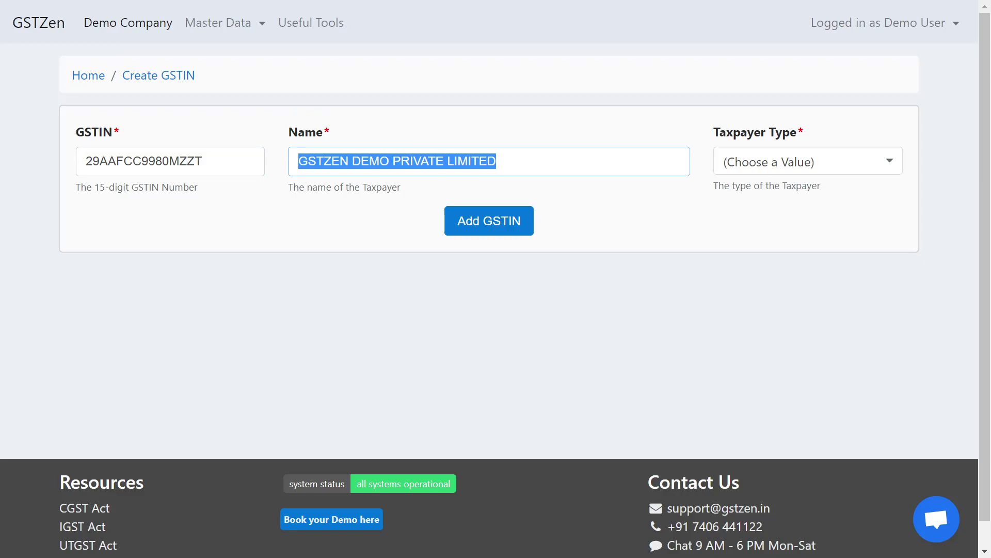
- Set the taxpayer type to Regular Tax Payer and save the new GSTIN
click(772, 164)
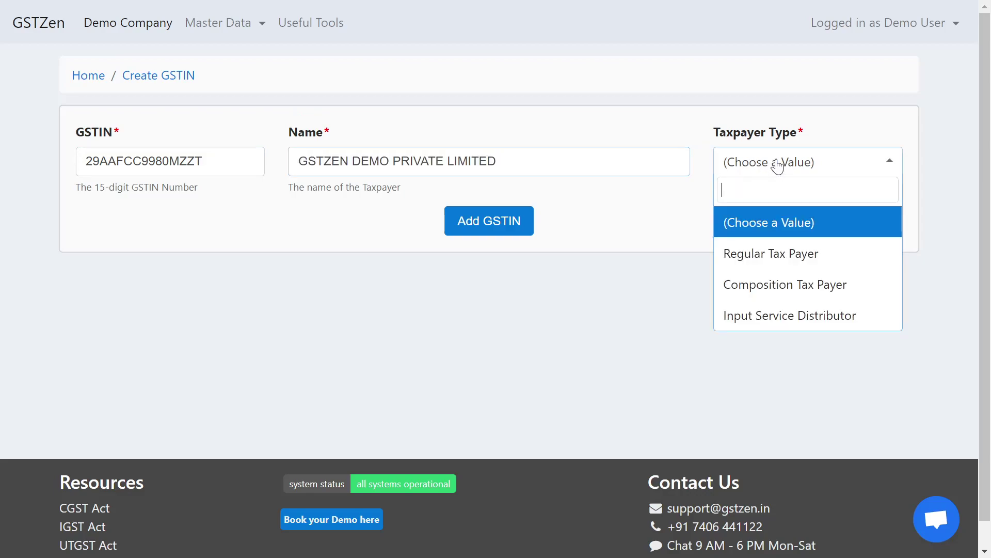
click(765, 263)
click(480, 226)
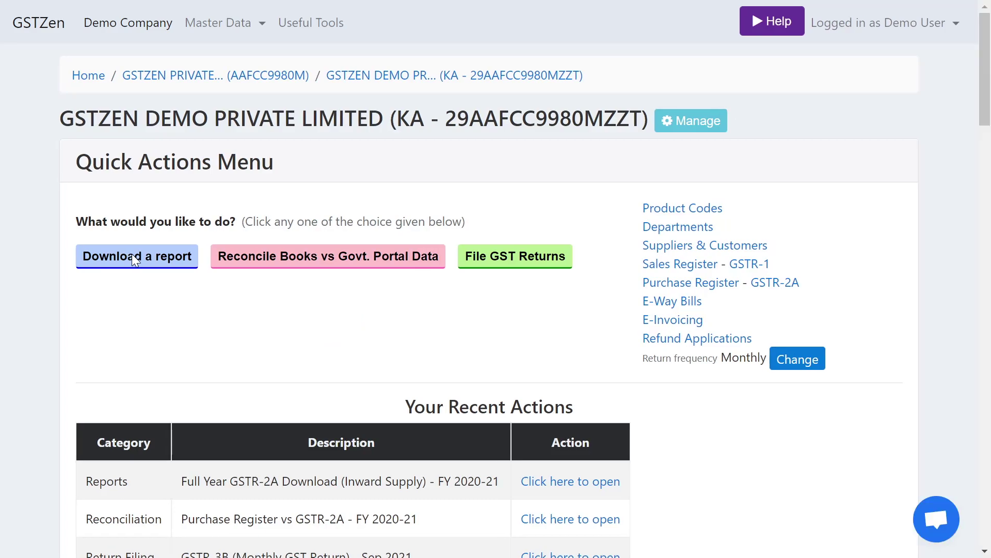
- Open the Full Year GSTR-2A Download (Inward Supply) report for FY 2020-21
click(135, 259)
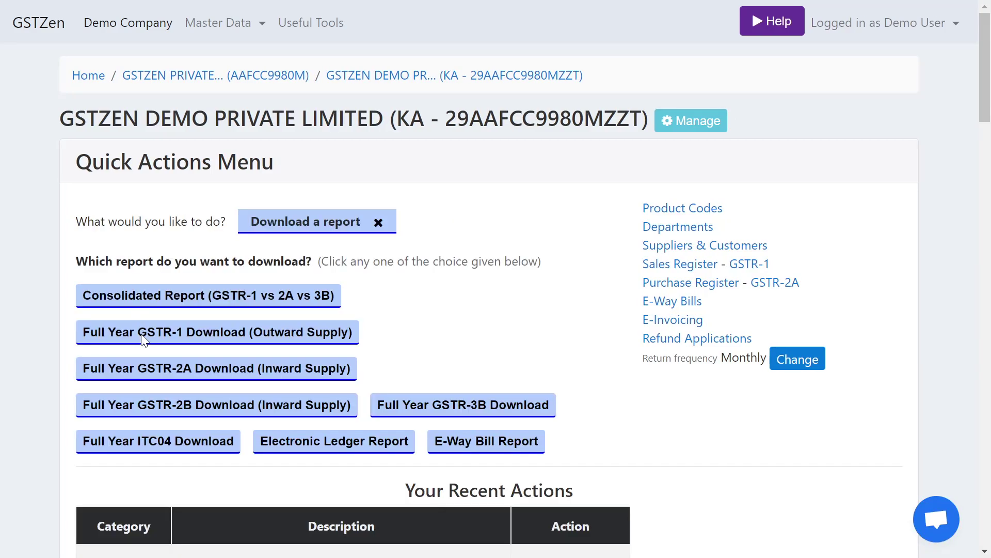
click(174, 369)
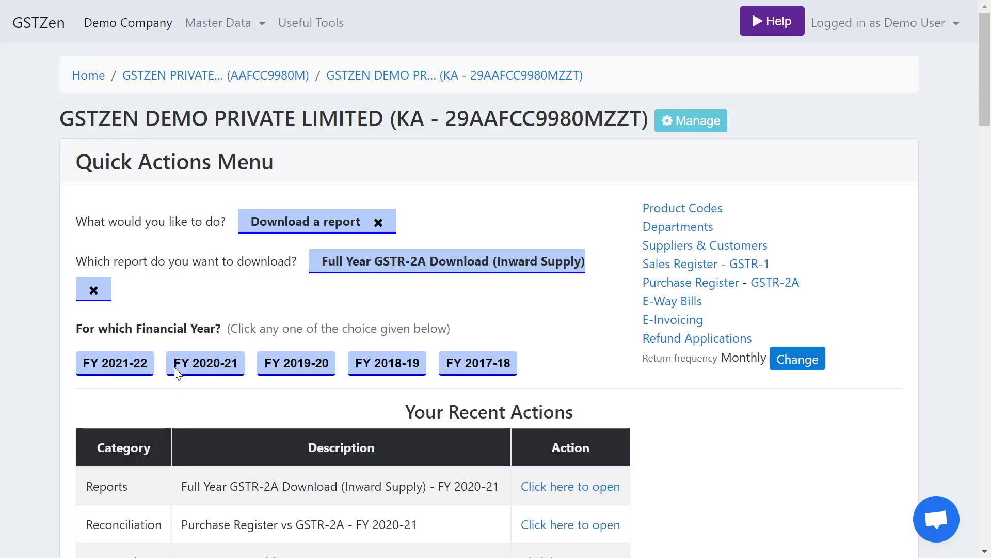
click(215, 368)
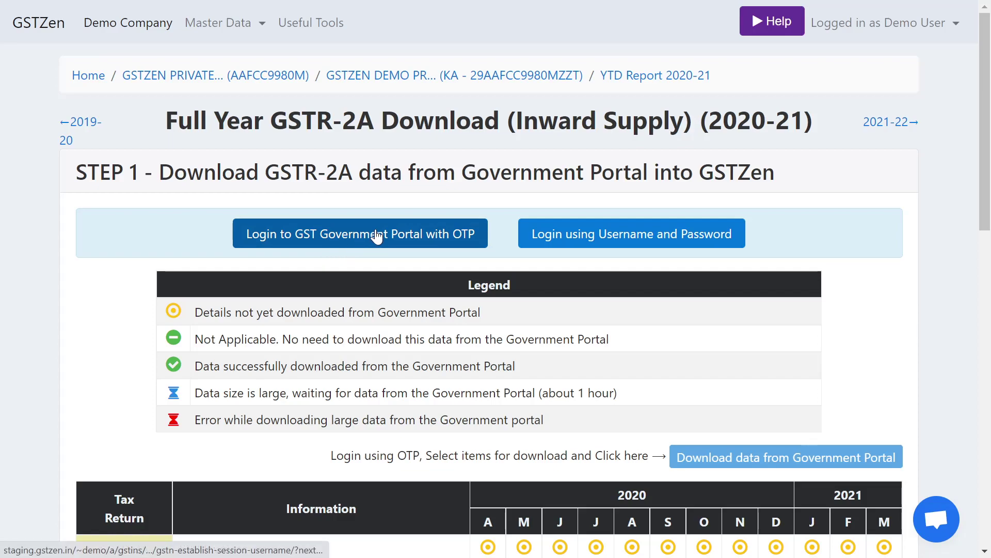
- Enter the government portal username and password in GSTZen
click(622, 233)
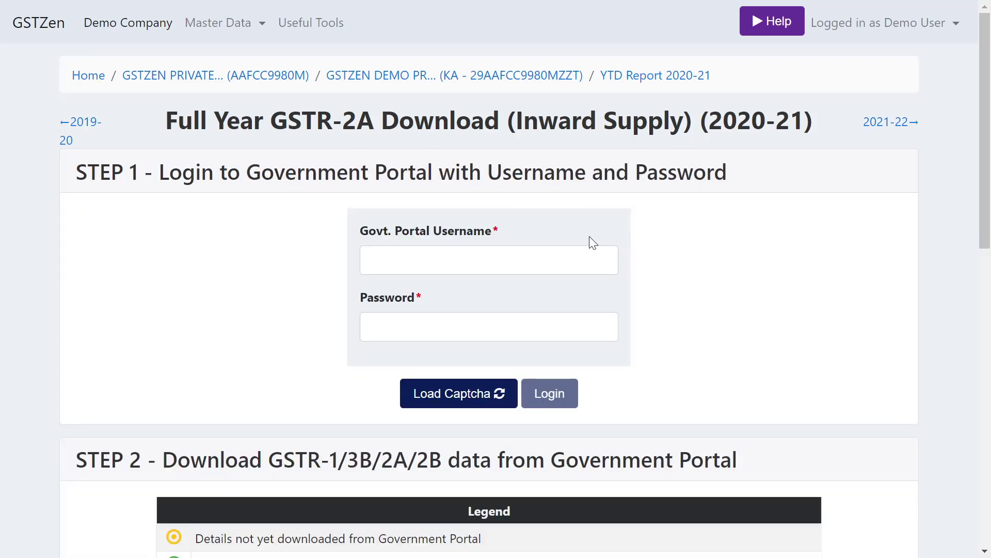
text(gst)
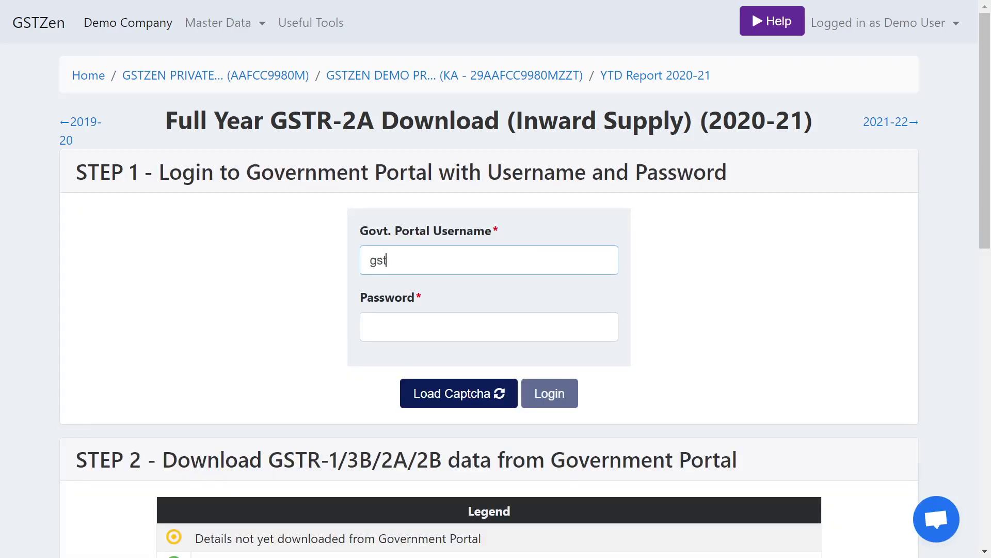
text(zen_KA)
click(369, 326)
text(******)
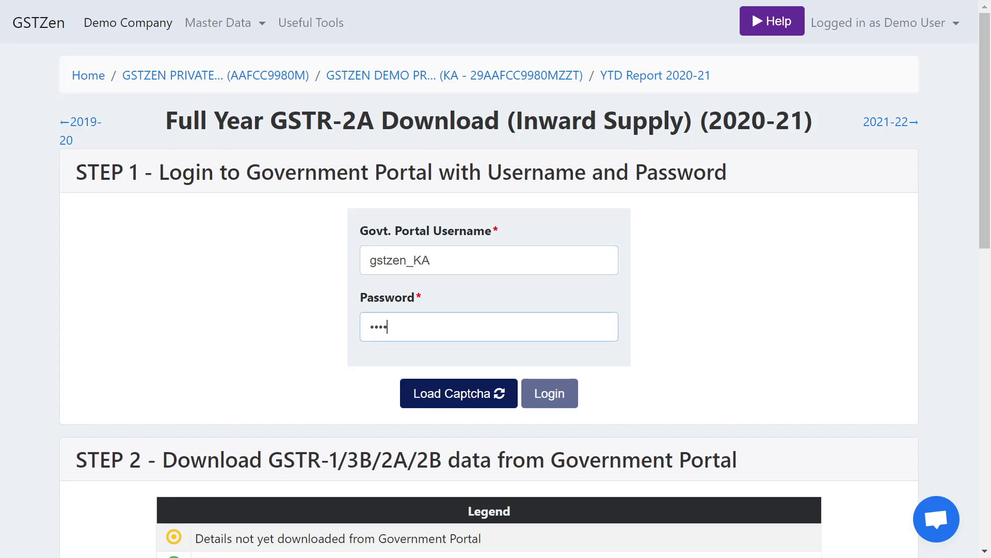
- Load and enter the captcha, log in, and dismiss Chrome's save-password offer
click(457, 390)
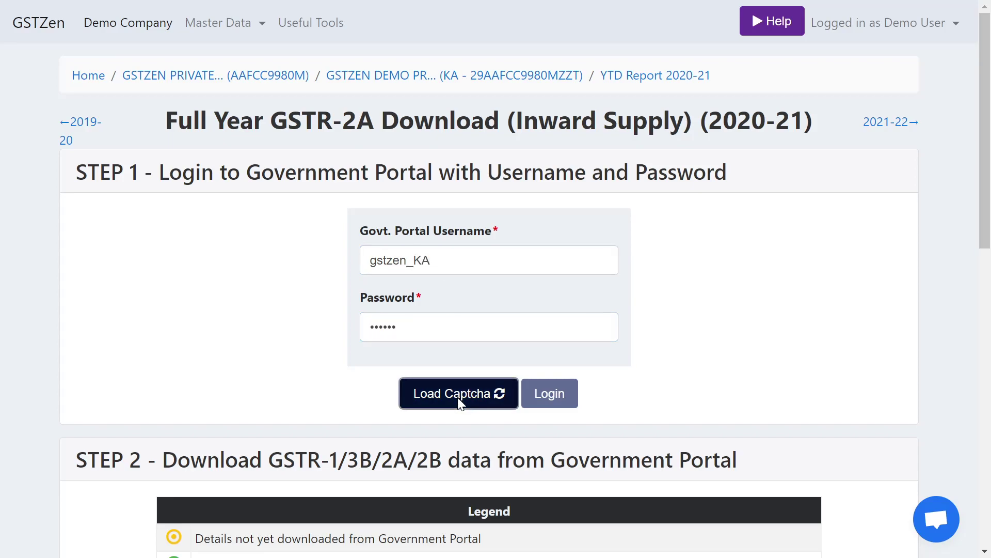
click(371, 438)
text(171430)
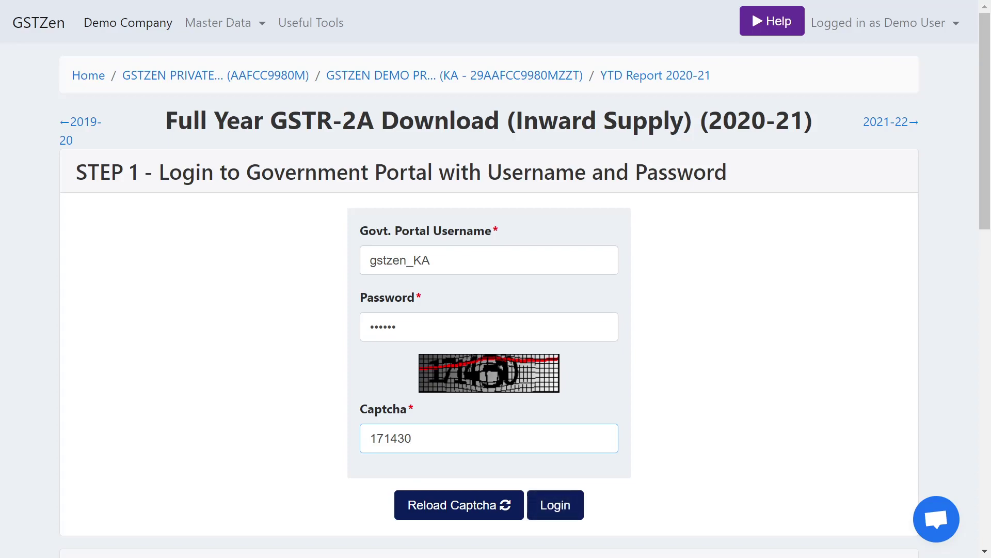
click(554, 514)
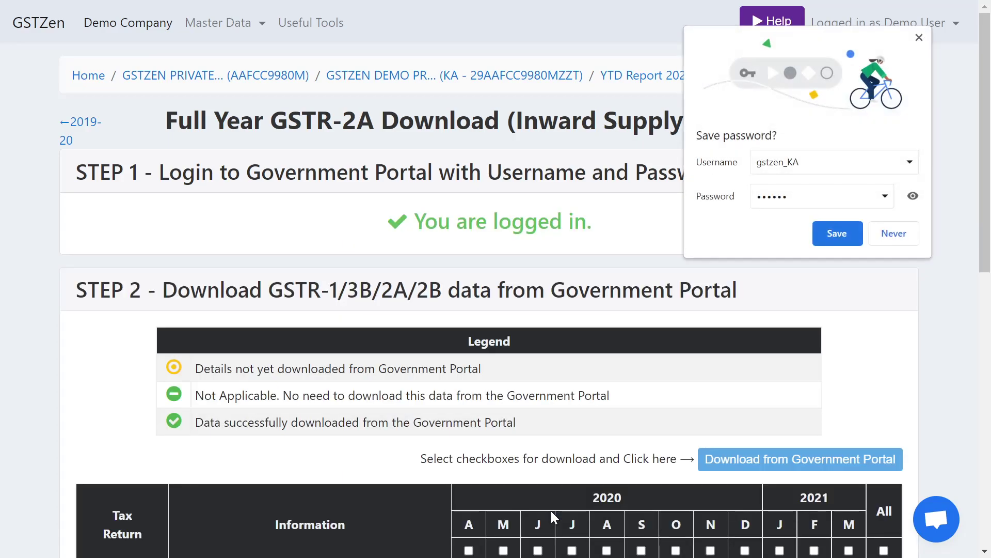
click(919, 37)
- Select all twelve 2020-21 GSTR-2A months and confirm downloading them from the Government Portal
scroll(575, 240, down, 6)
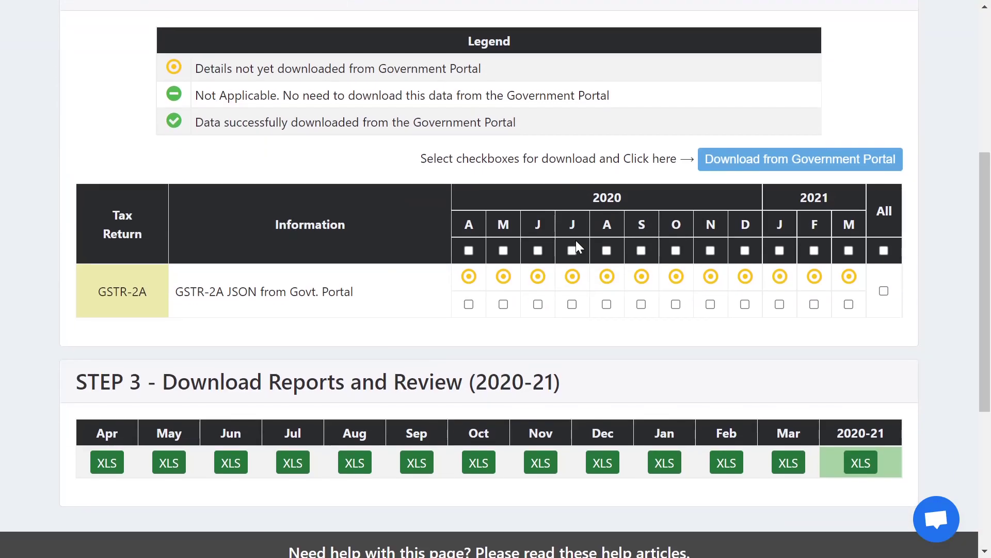
scroll(575, 240, up, 2)
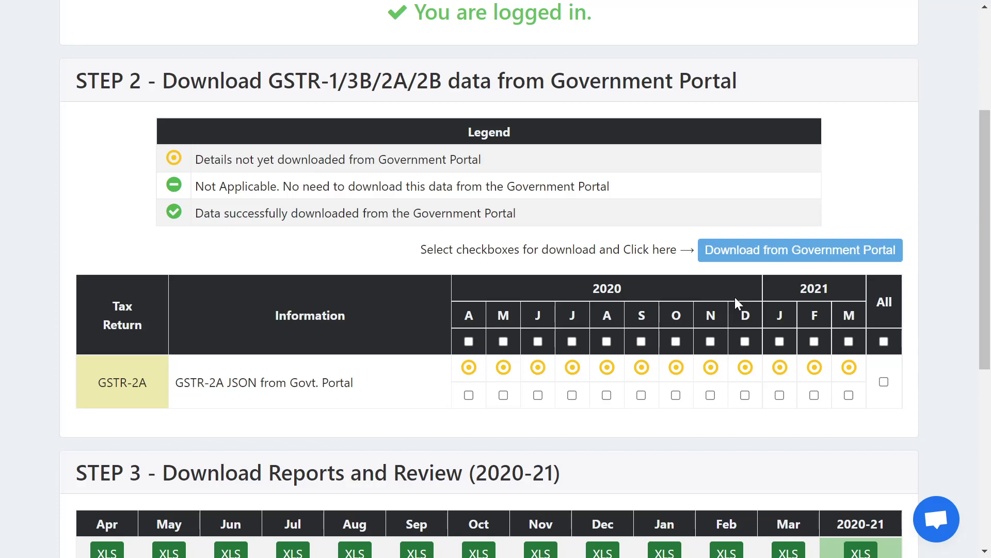
click(884, 383)
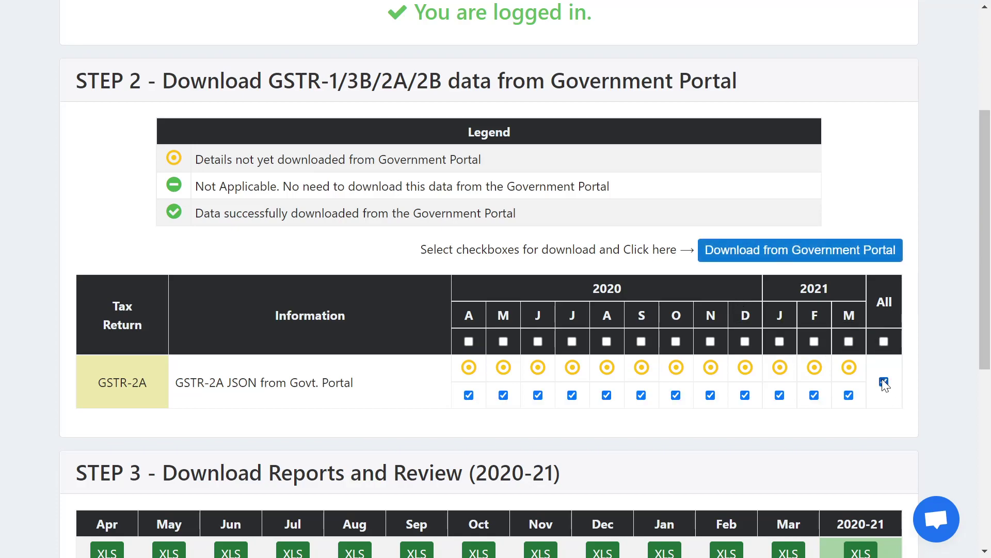
click(763, 248)
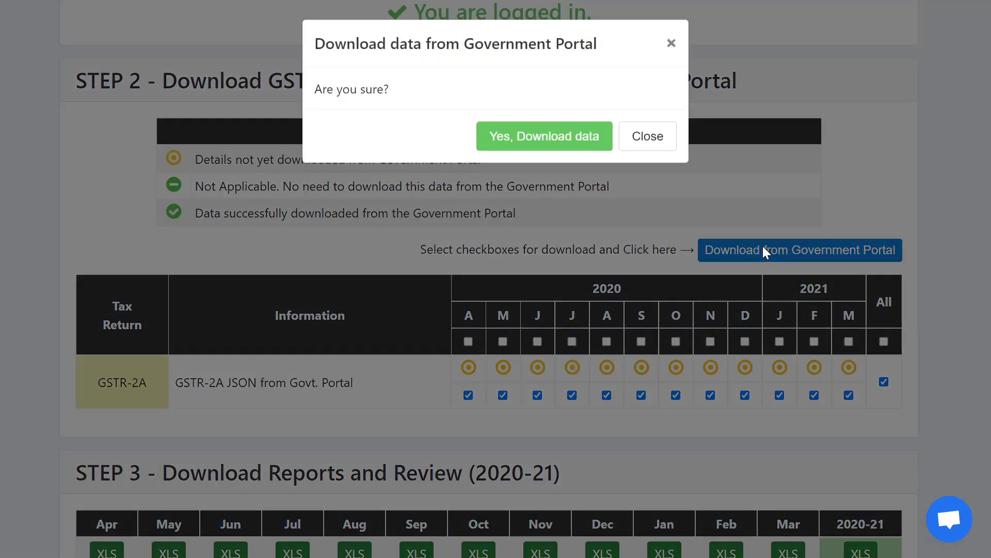
click(551, 144)
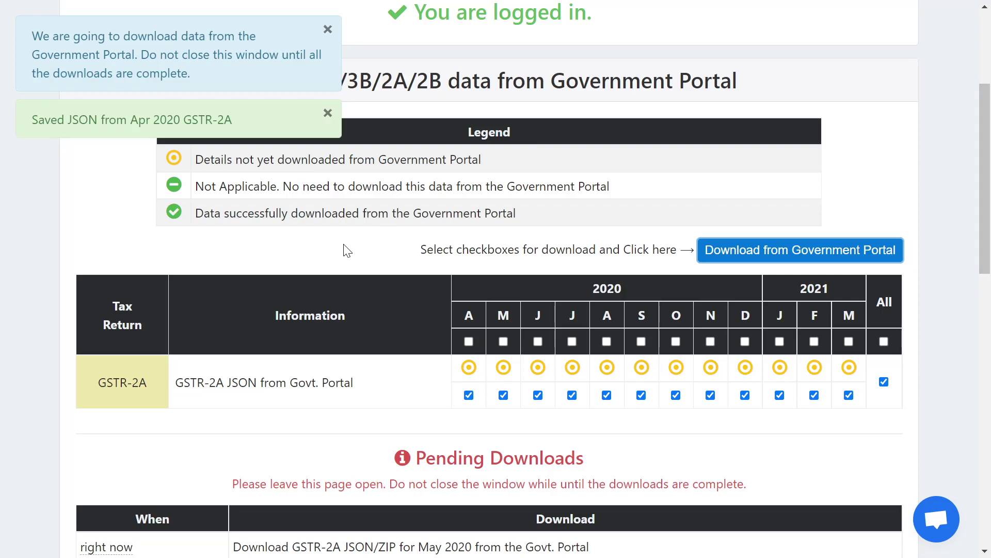
- Wait until every month from April 2020 to March 2021 shows a green download check
scroll(348, 248, down, 3)
scroll(345, 249, down, 3)
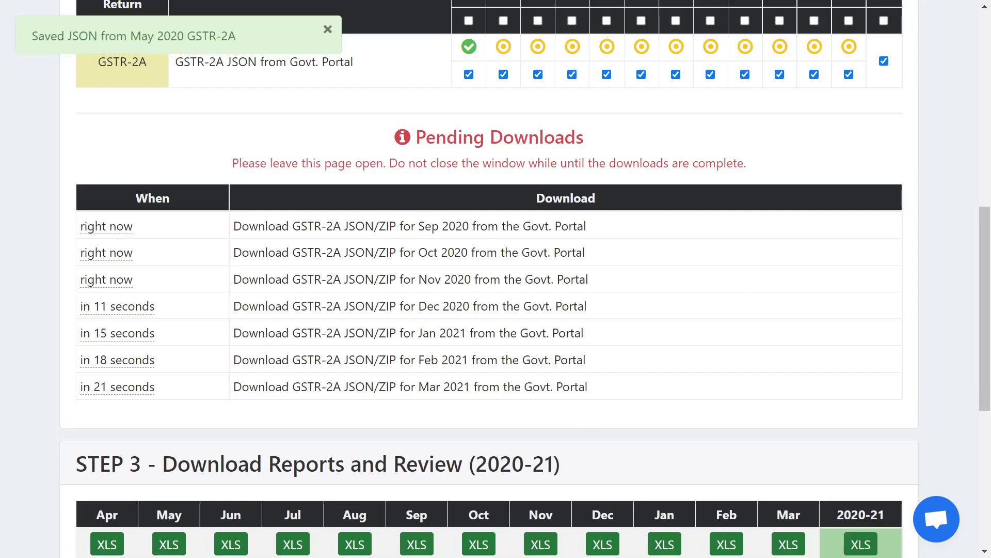
scroll(443, 305, up, 2)
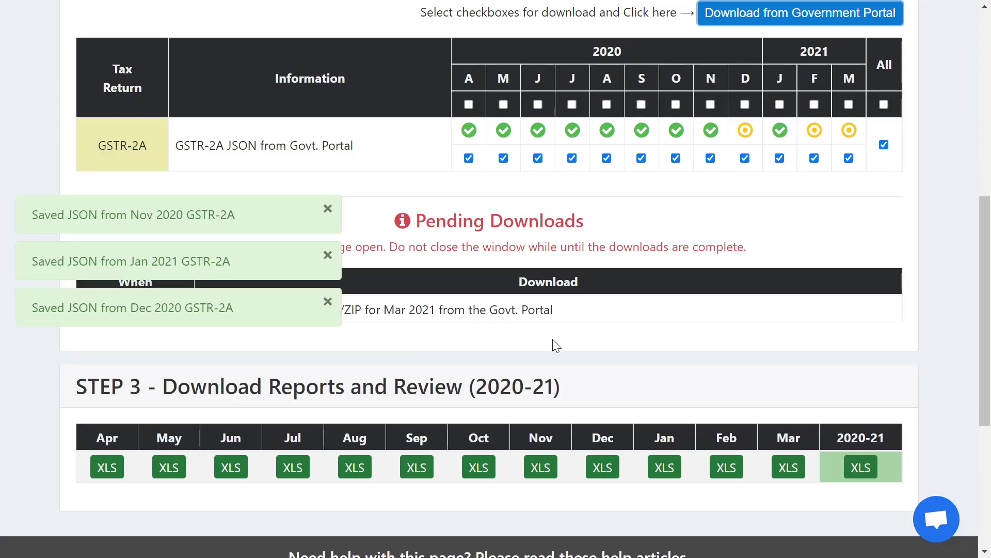
scroll(552, 339, down, 1)
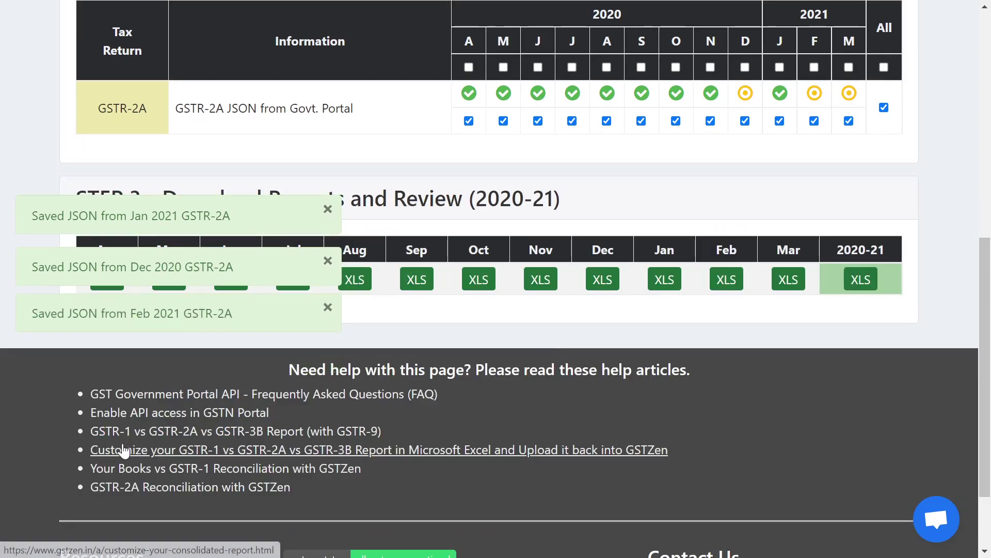
scroll(261, 340, up, 1)
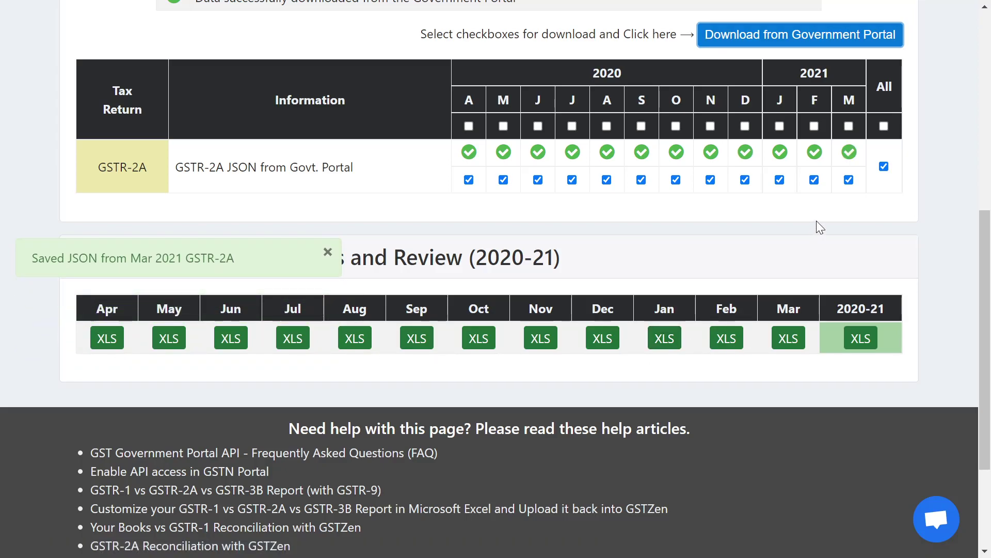
- Download the full-year 2020-21 XLS report and set it to open when done
scroll(817, 221, up, 1)
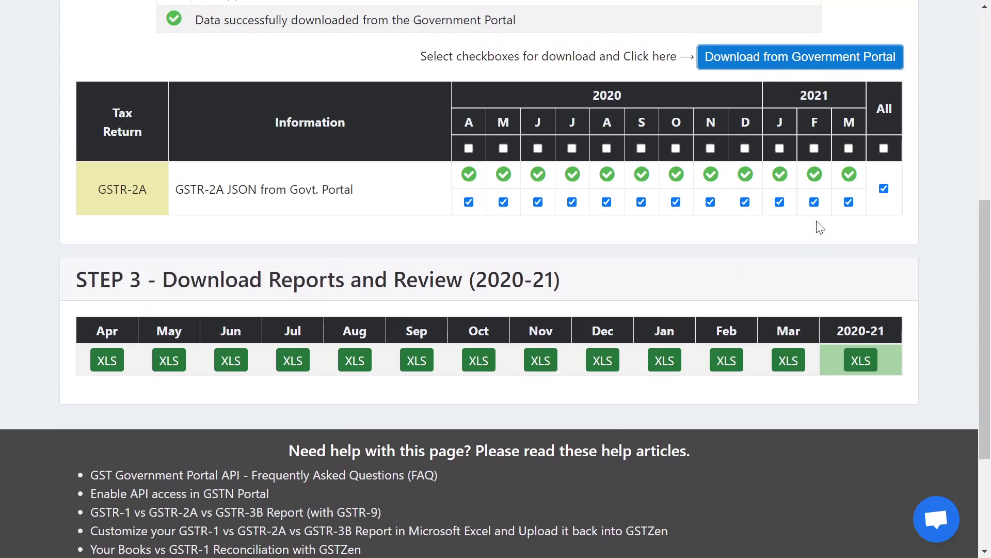
scroll(820, 227, up, 3)
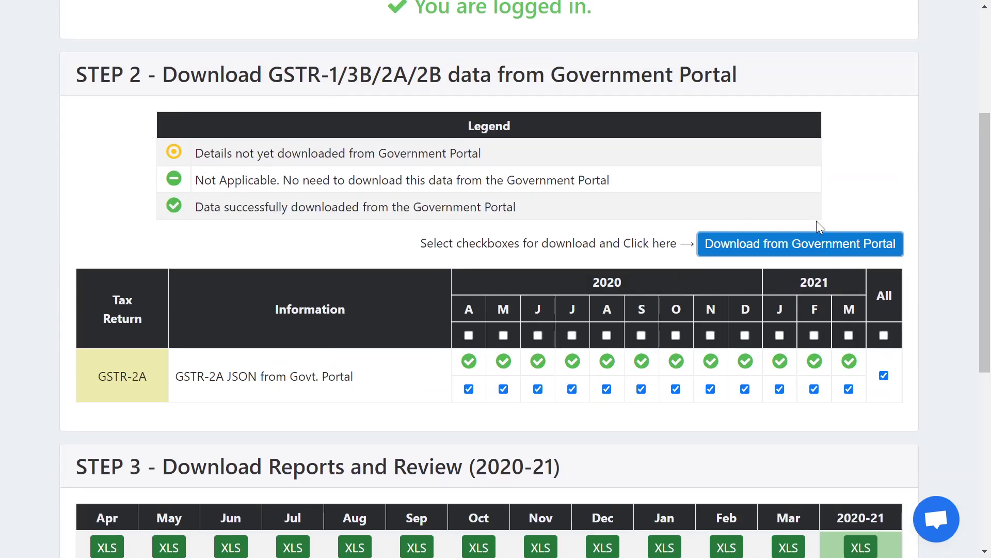
scroll(820, 227, down, 2)
scroll(816, 221, down, 1)
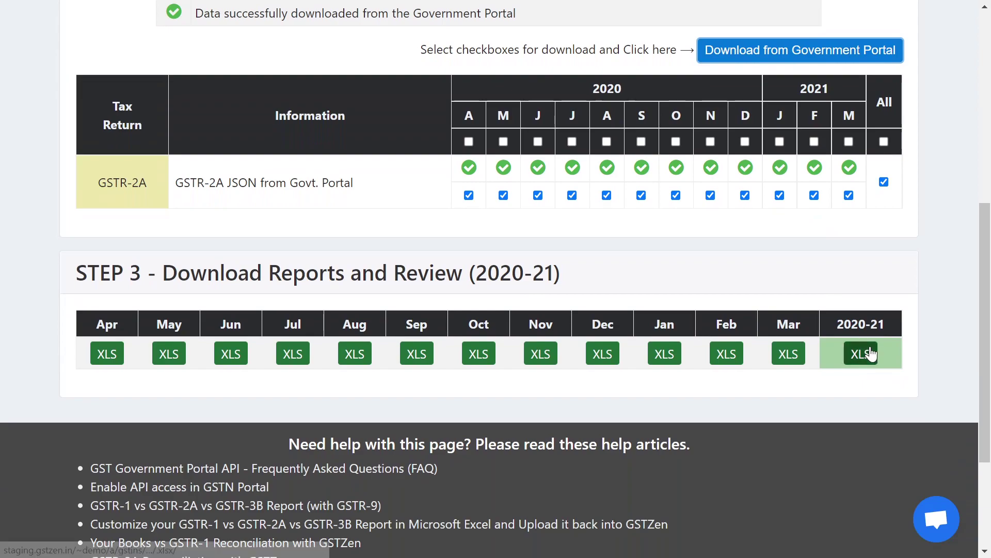
mouse_move(853, 174)
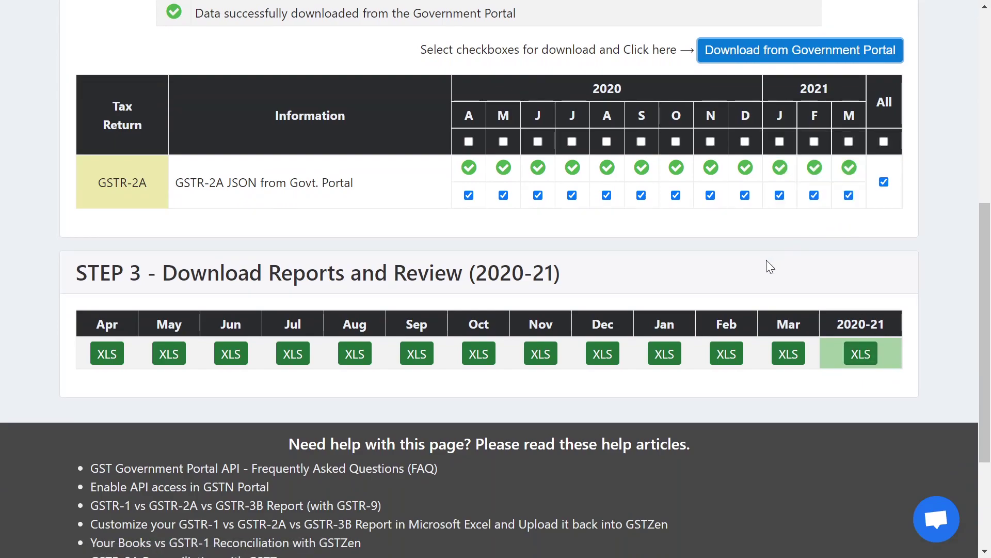
click(862, 357)
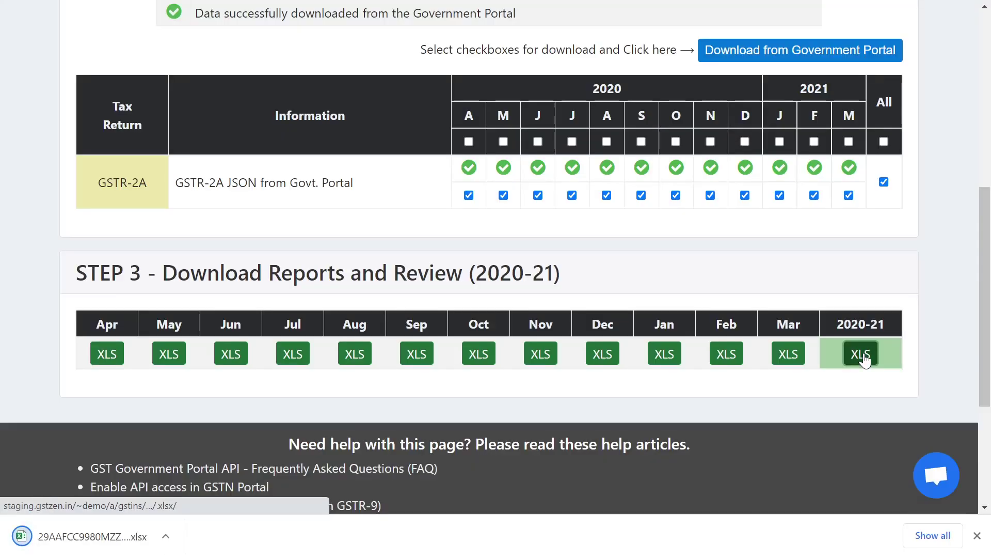
click(165, 536)
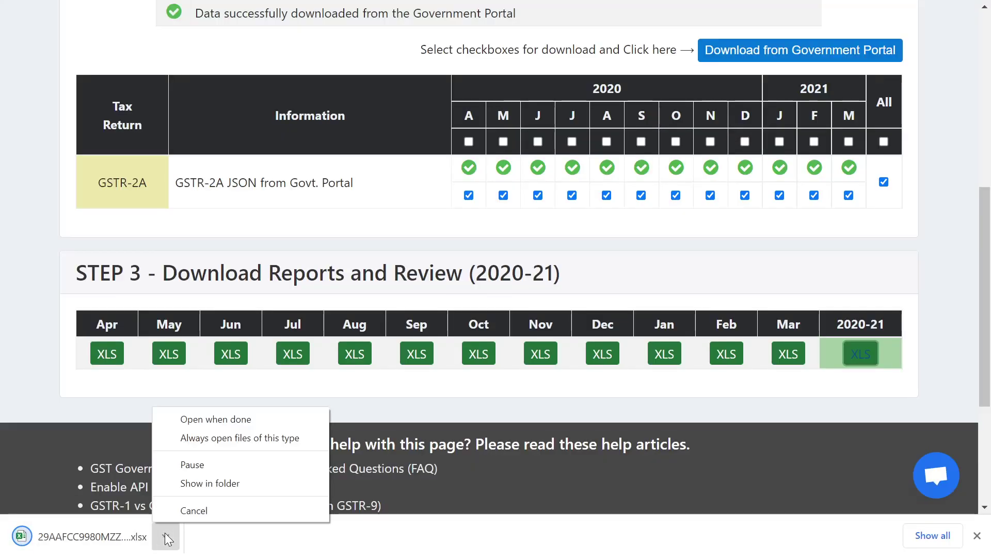
click(227, 418)
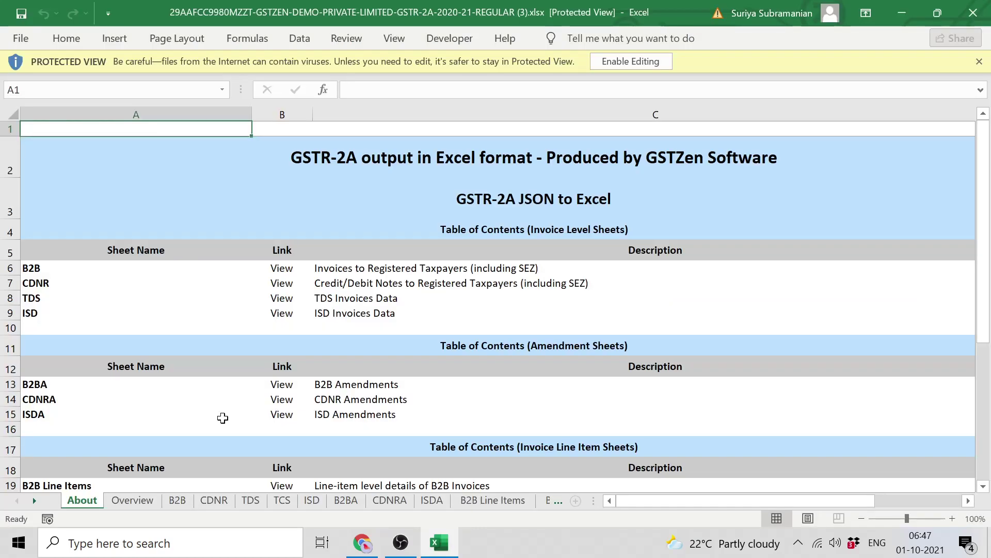
- Enable editing on the GSTR-2A workbook and view its Overview sheet
click(636, 65)
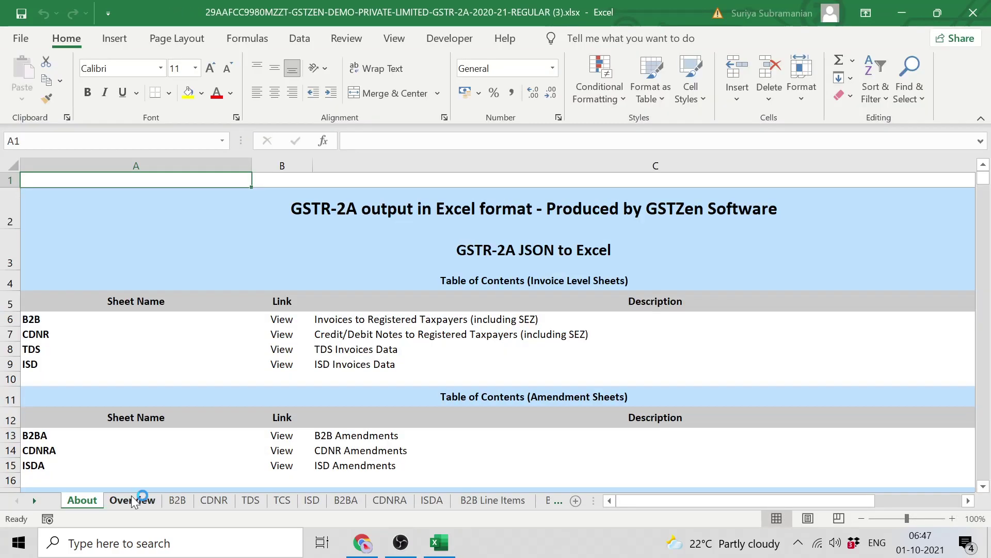
click(133, 500)
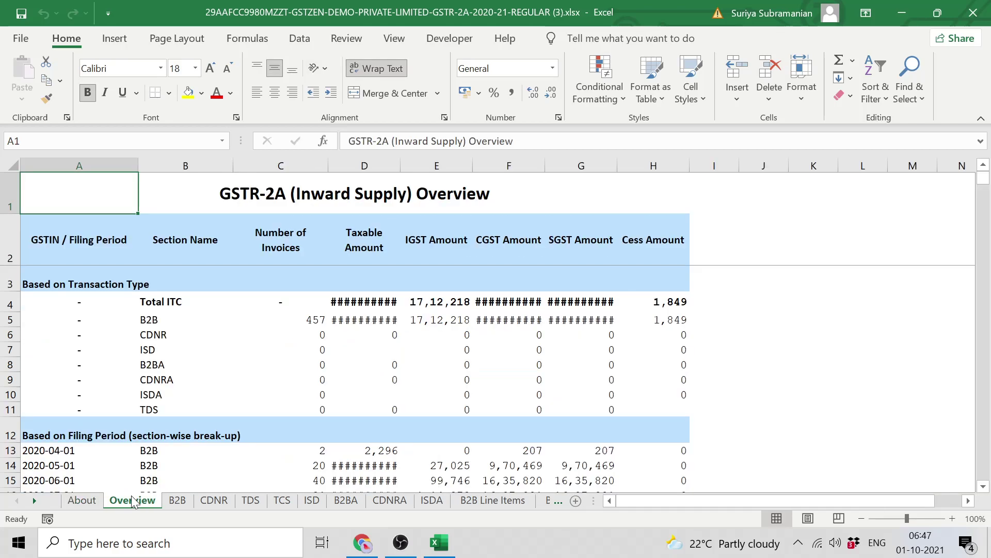
- Autofit the Taxable Amount and CGST Amount columns, then check C5/D5 formulas and A13/A24 filing dates
double_click(400, 167)
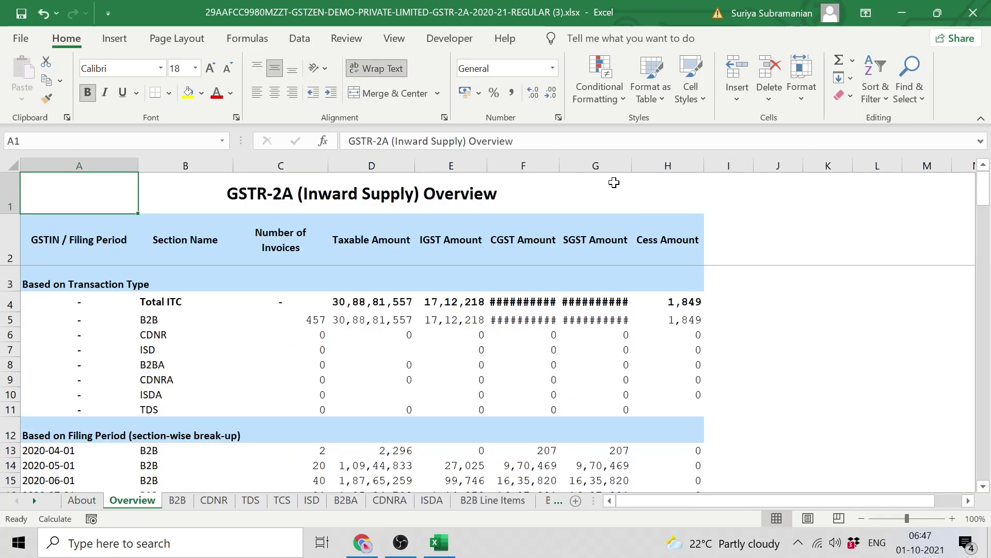
double_click(563, 165)
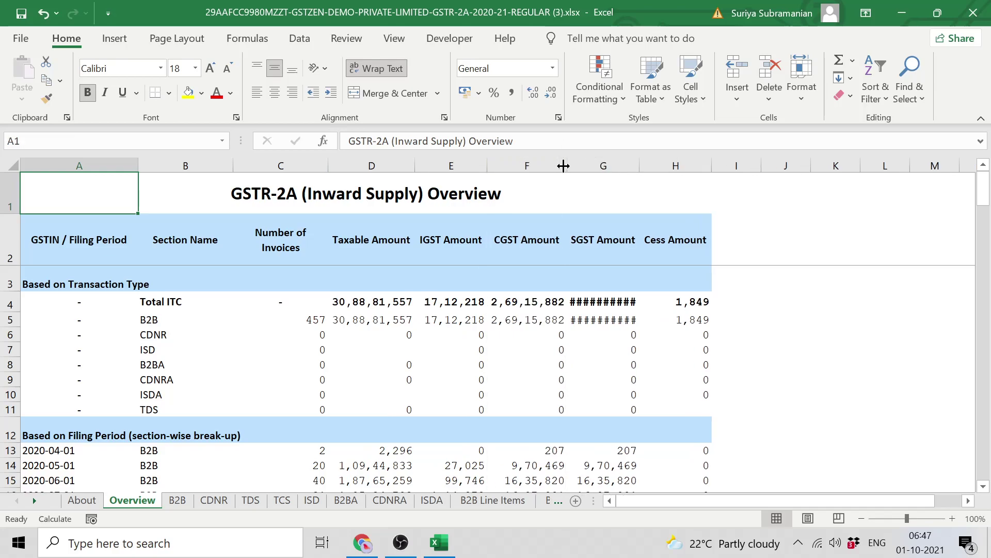
click(315, 320)
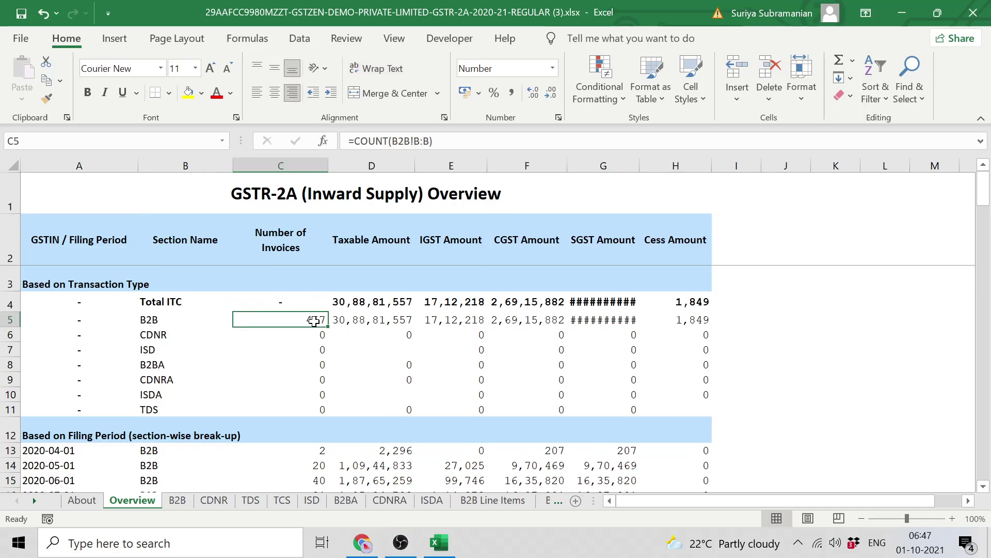
click(346, 321)
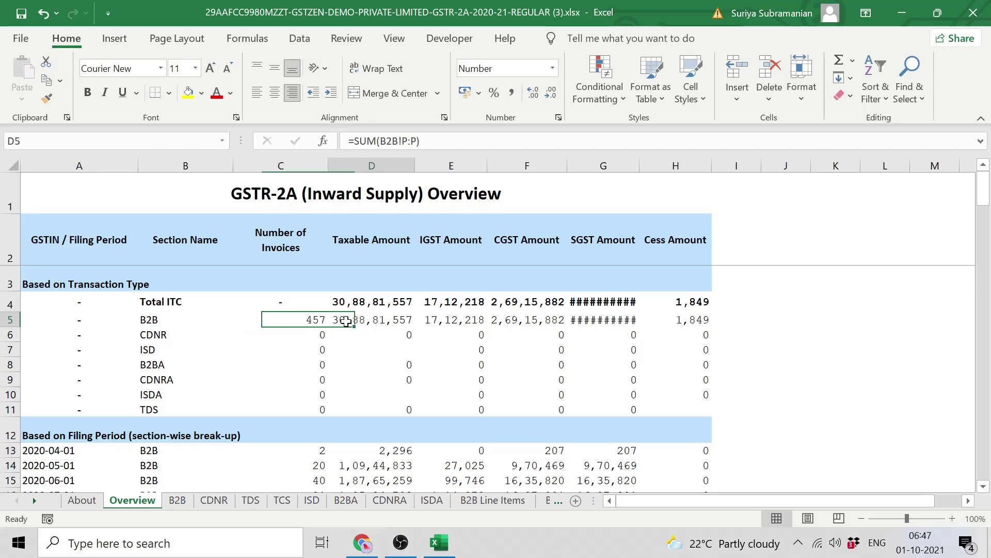
scroll(346, 321, down, 1)
scroll(346, 322, down, 2)
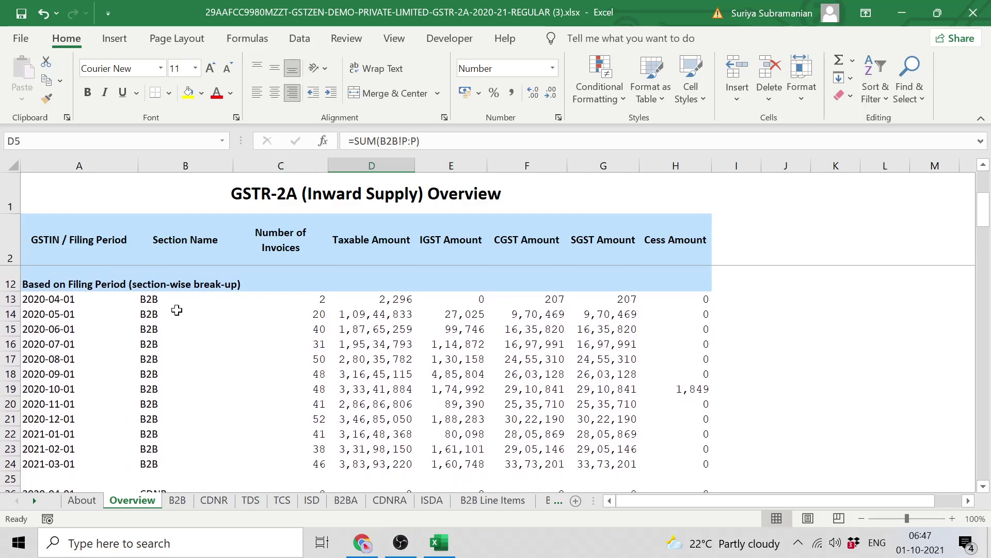
click(56, 304)
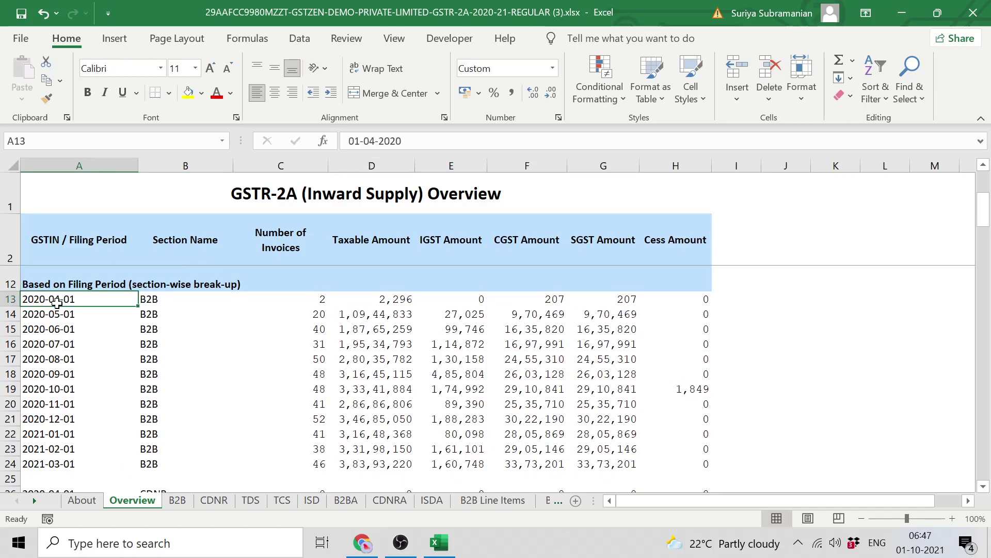
click(48, 465)
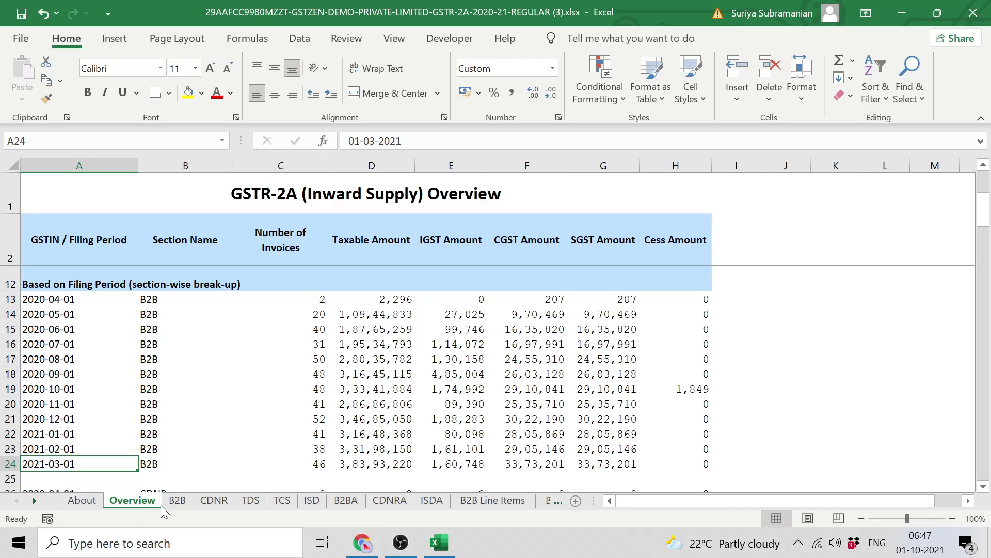
- Review the B2B invoice sheet, then return to the presentation's Get in touch slide
click(182, 499)
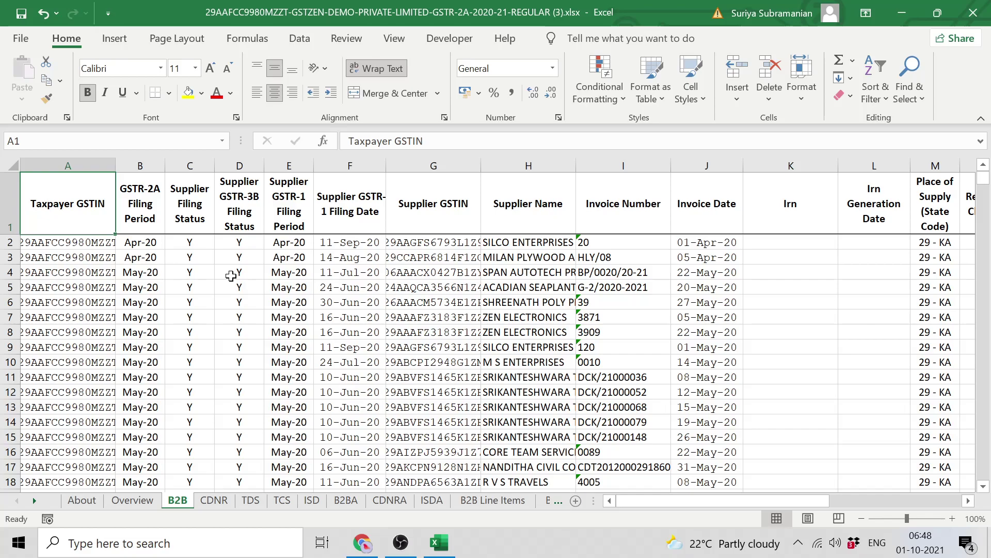
key(alt+Tab)
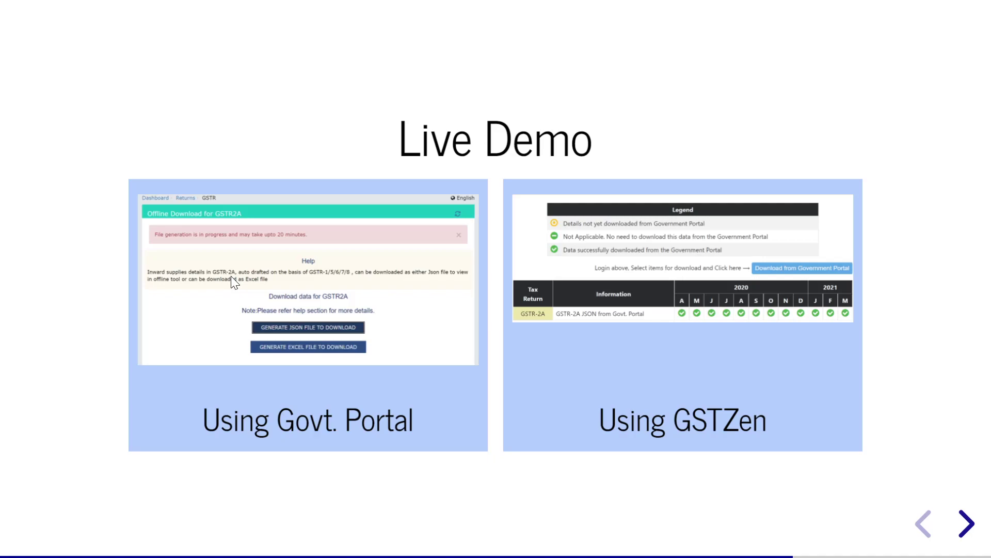
key(Right)
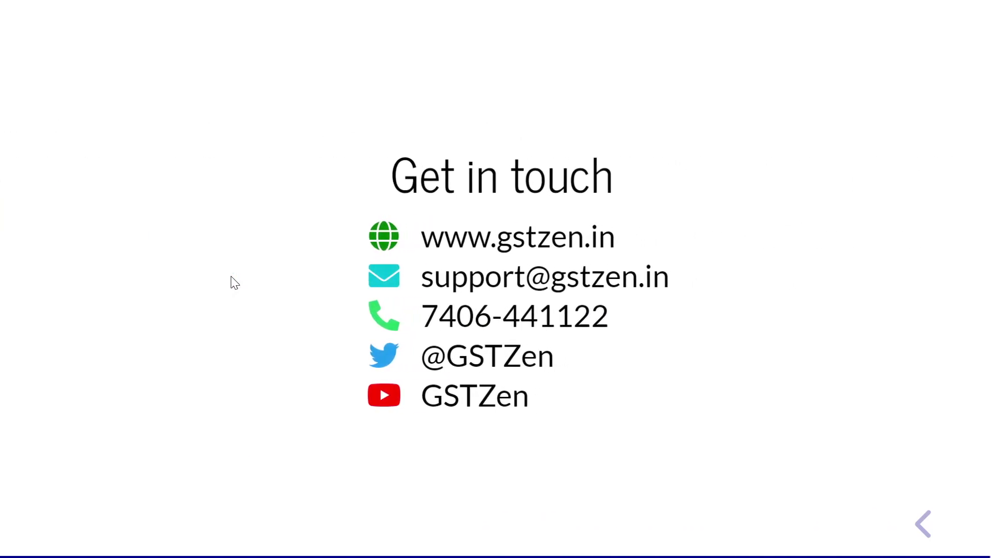